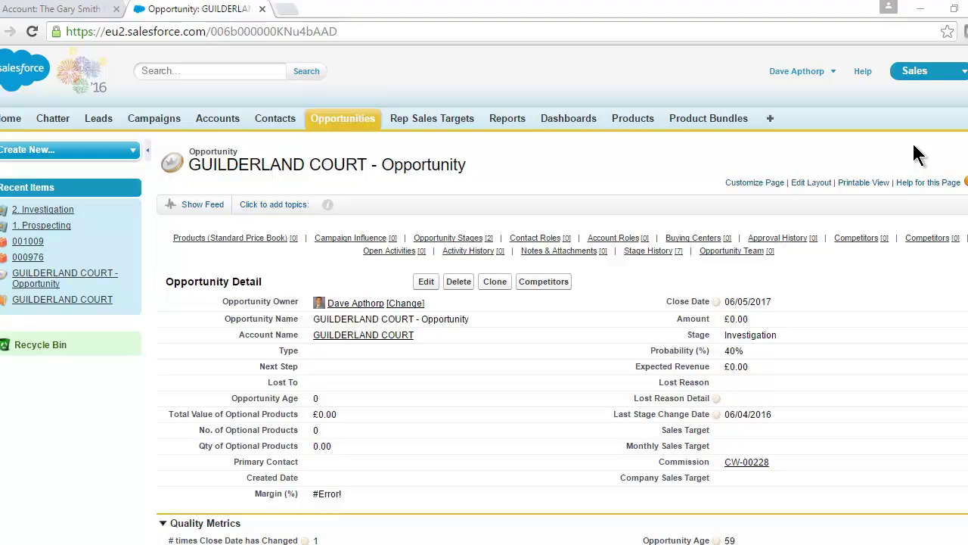
# Step: Examine the standard product selection list for the opportunity, including its second page, and return without choosing any product
pyautogui.scroll(-1, 665, 192)
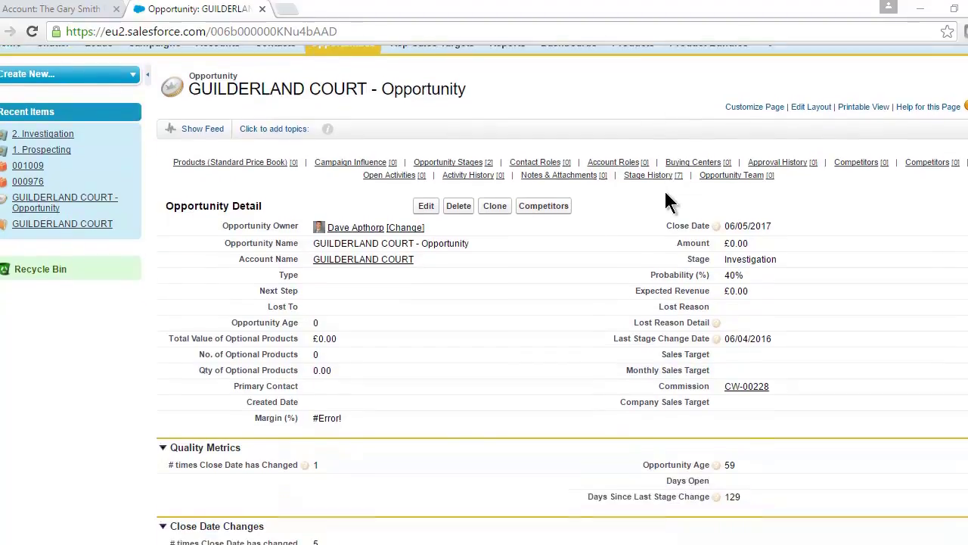
pyautogui.scroll(-1, 666, 195)
pyautogui.scroll(-5, 666, 198)
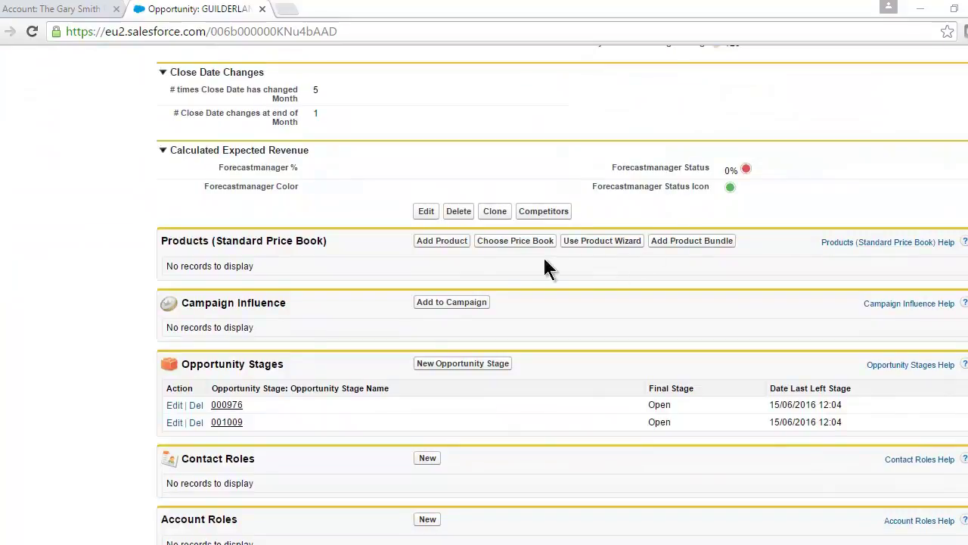
pyautogui.click(439, 242)
pyautogui.scroll(-2, 460, 267)
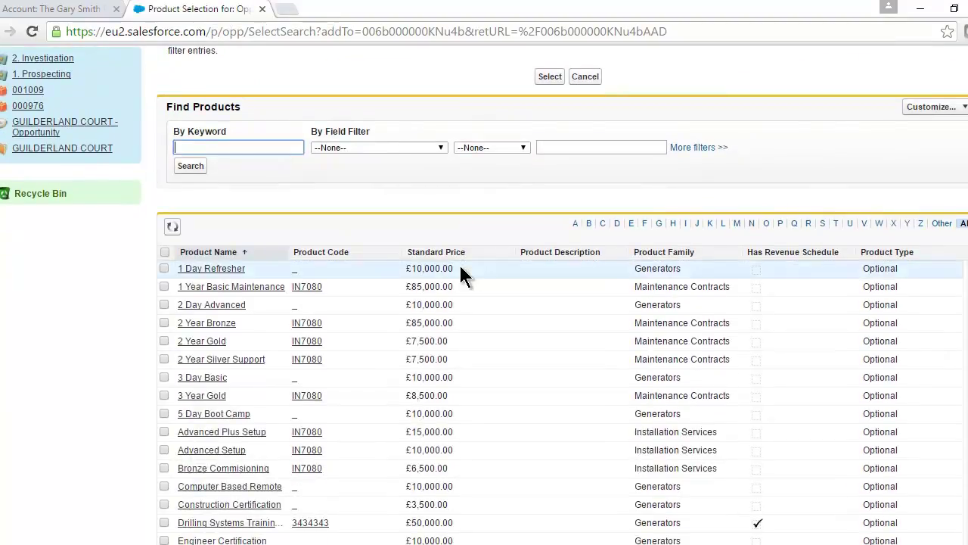
pyautogui.scroll(-2, 478, 270)
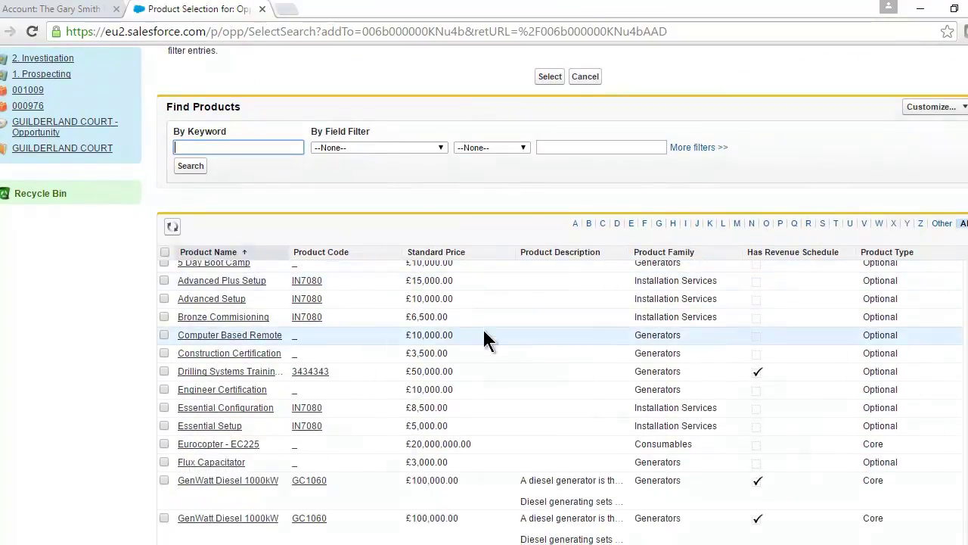
pyautogui.scroll(-2, 484, 340)
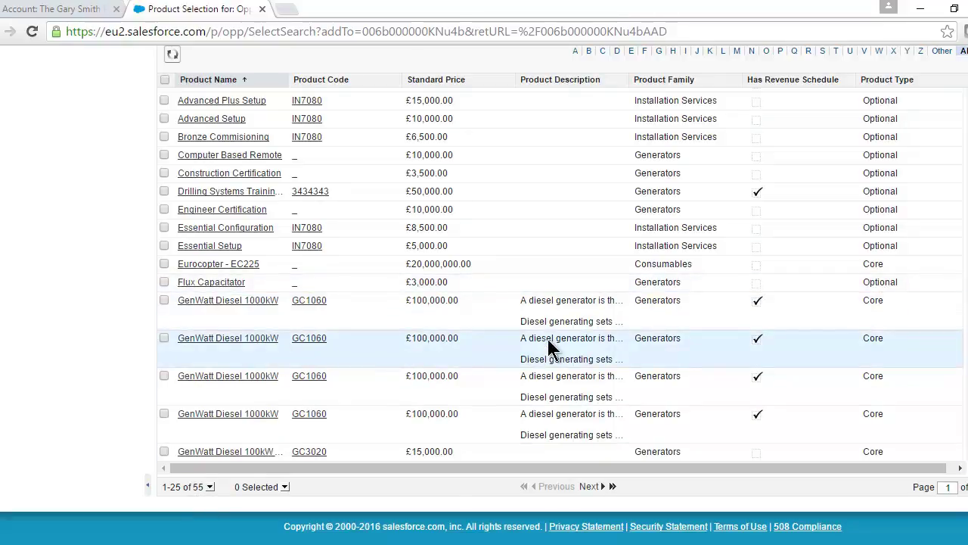
pyautogui.click(589, 487)
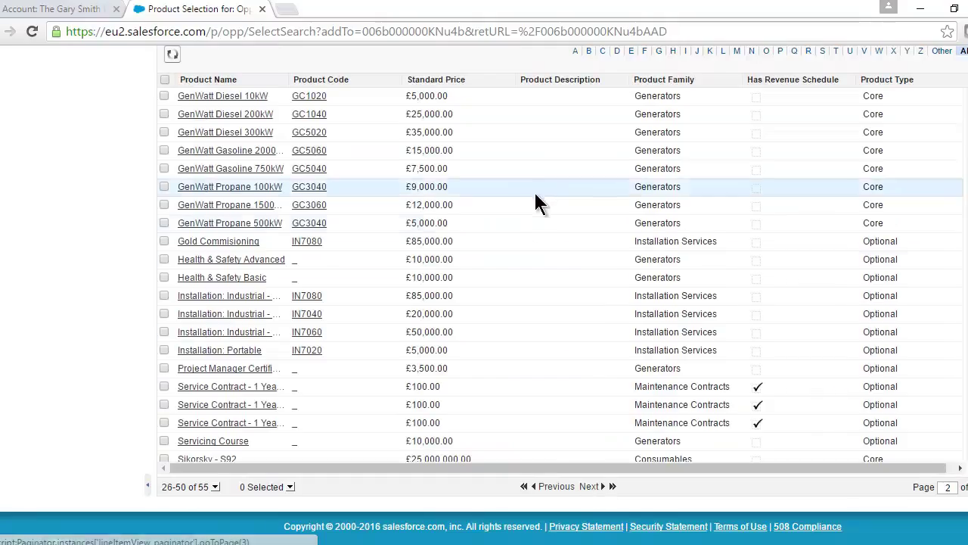
pyautogui.scroll(-1, 537, 193)
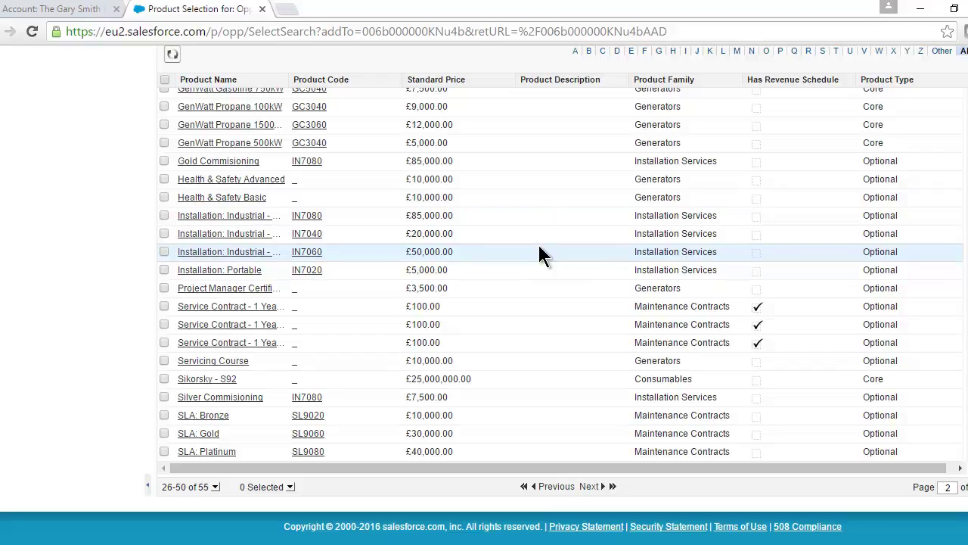
pyautogui.scroll(5, 539, 255)
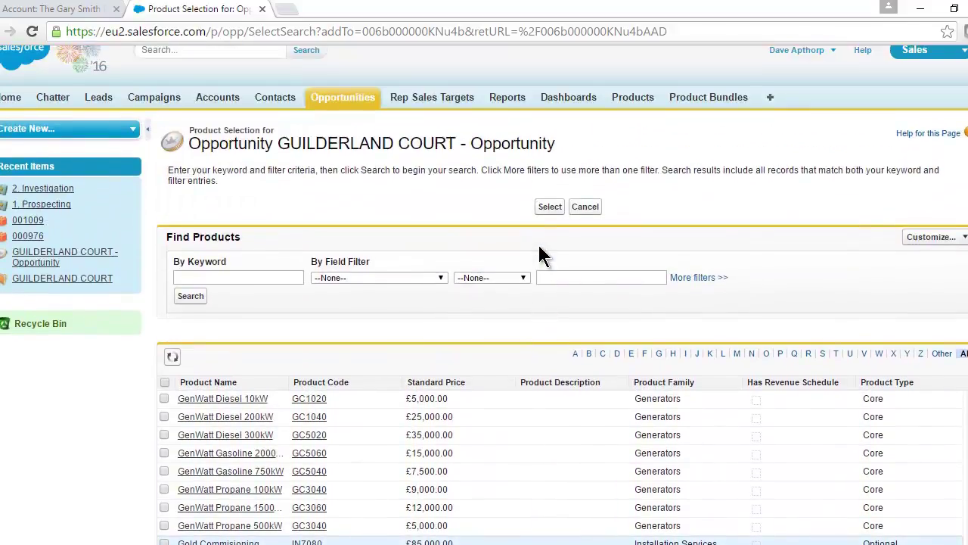
pyautogui.click(596, 207)
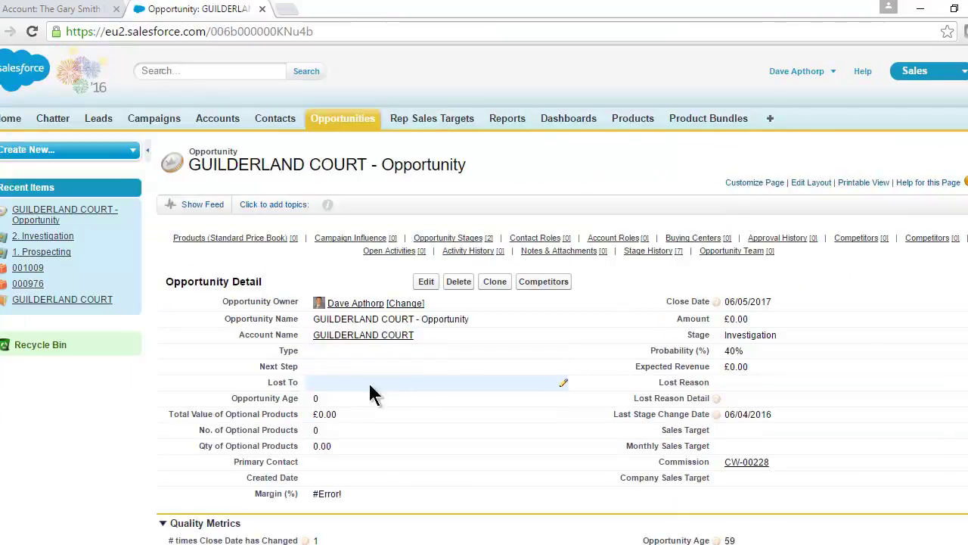
# Step: Start adding a product bundle to the opportunity and expand Liquid Handling and its Power Supply group
pyautogui.scroll(-5, 424, 389)
pyautogui.scroll(-1, 426, 389)
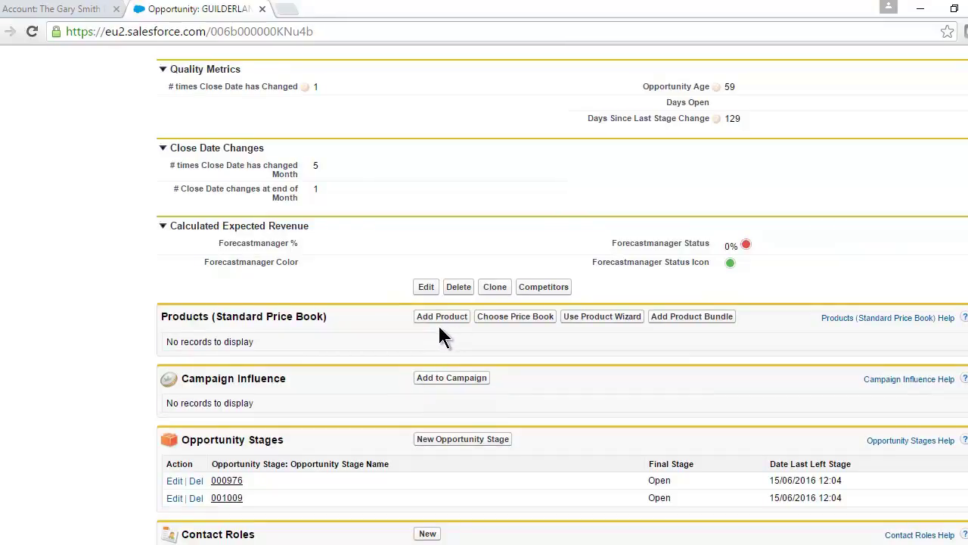
pyautogui.click(693, 316)
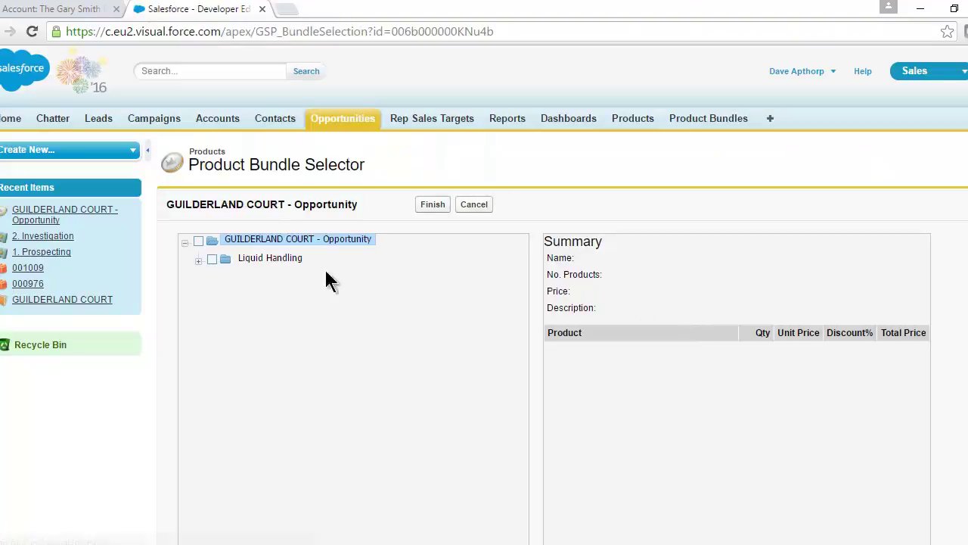
pyautogui.click(198, 261)
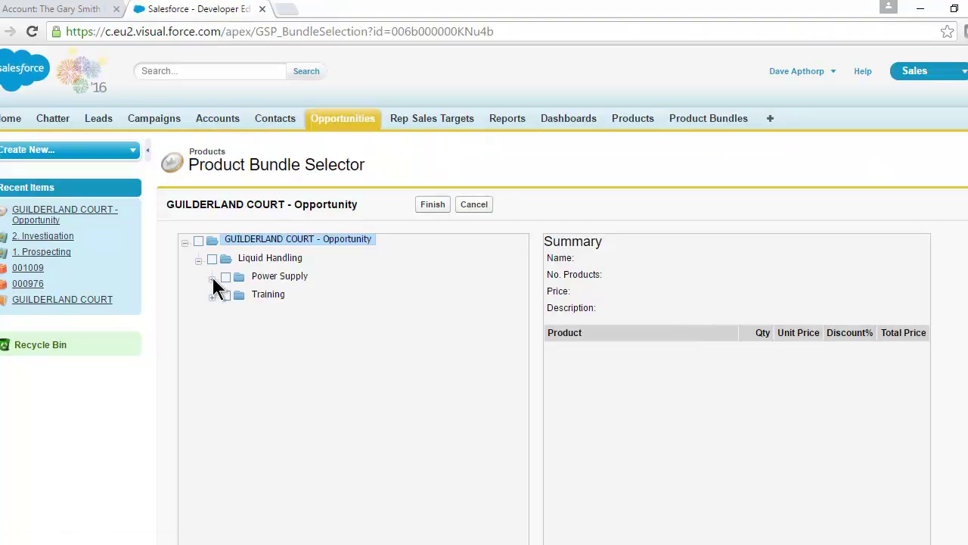
pyautogui.click(212, 279)
pyautogui.click(212, 279)
pyautogui.click(211, 279)
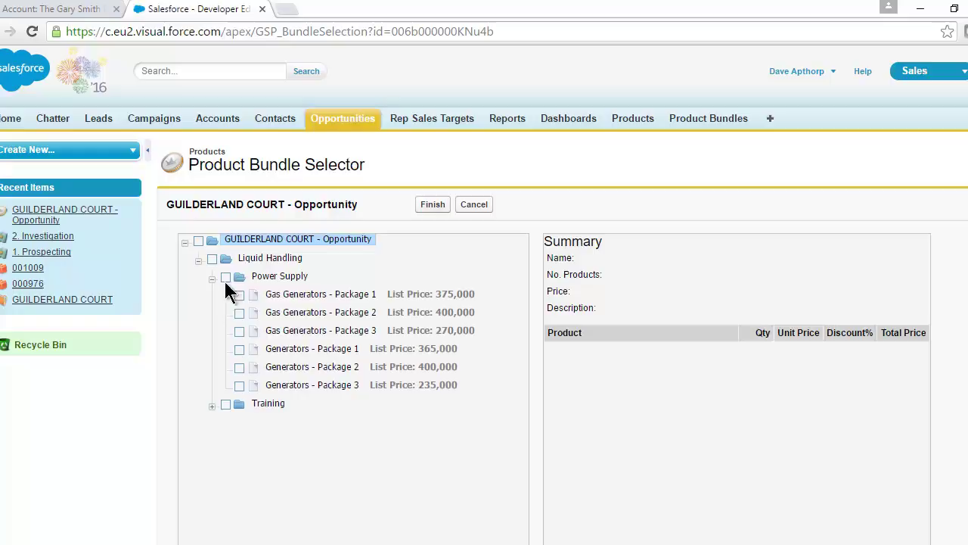
# Step: Examine the contents and prices of Gas Generators - Package 1, Generators - Package 2 and 3, and Gas Generators - Package 3
pyautogui.click(301, 297)
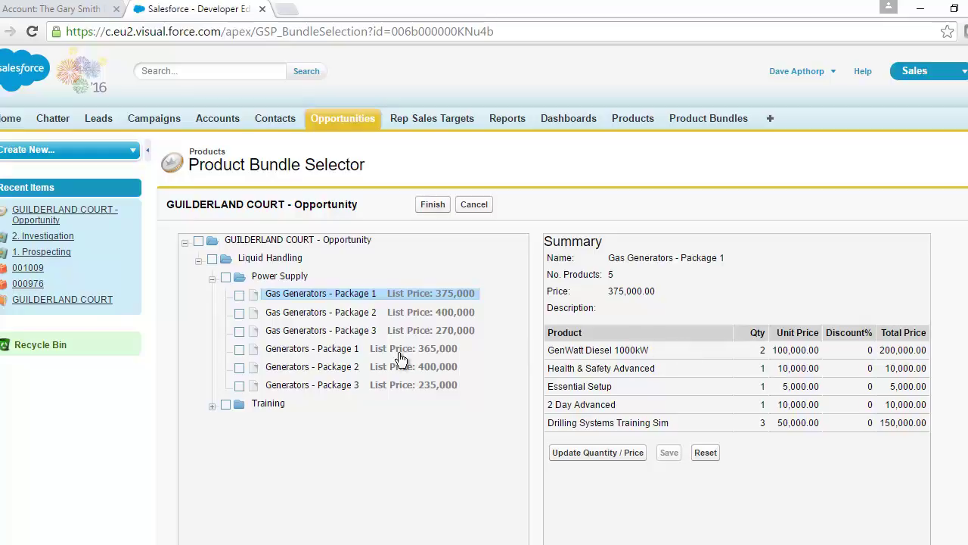
pyautogui.click(324, 370)
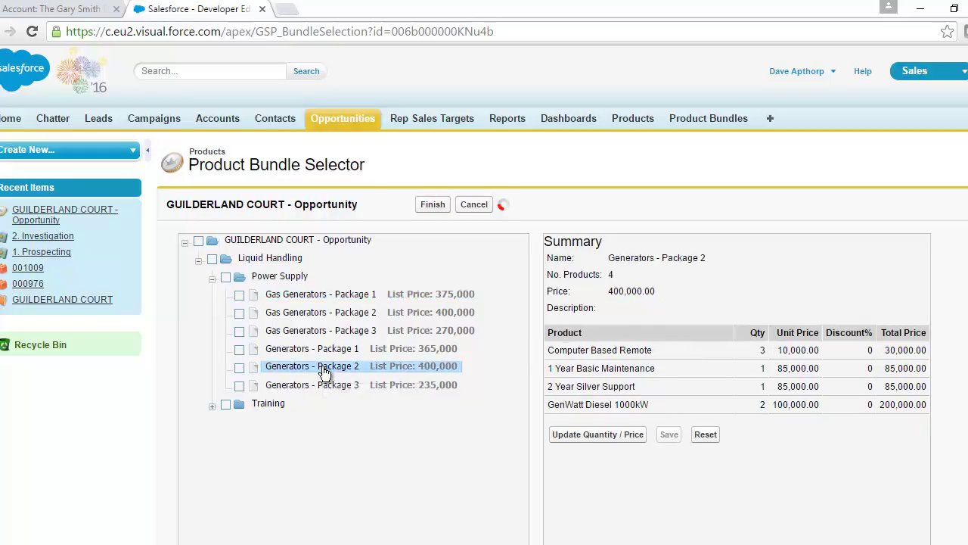
pyautogui.click(320, 387)
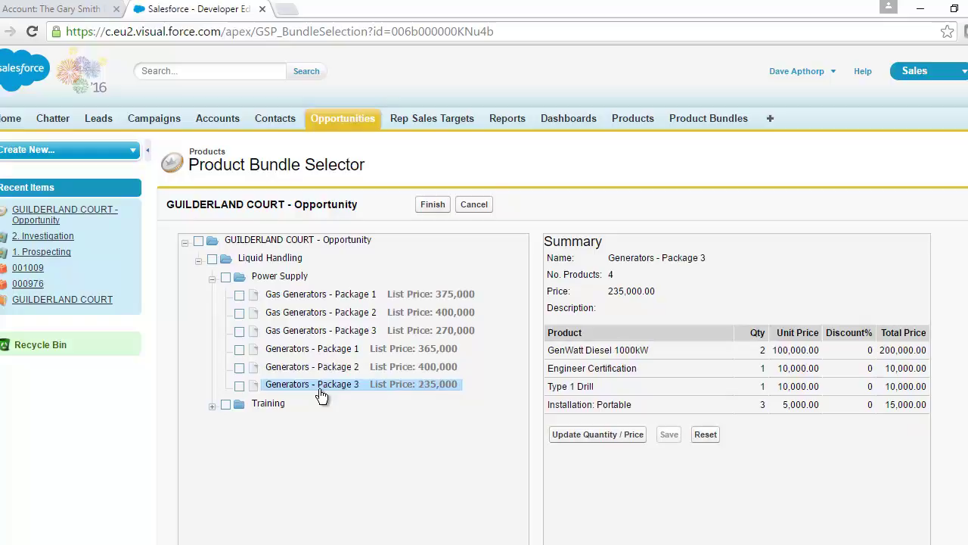
pyautogui.click(308, 332)
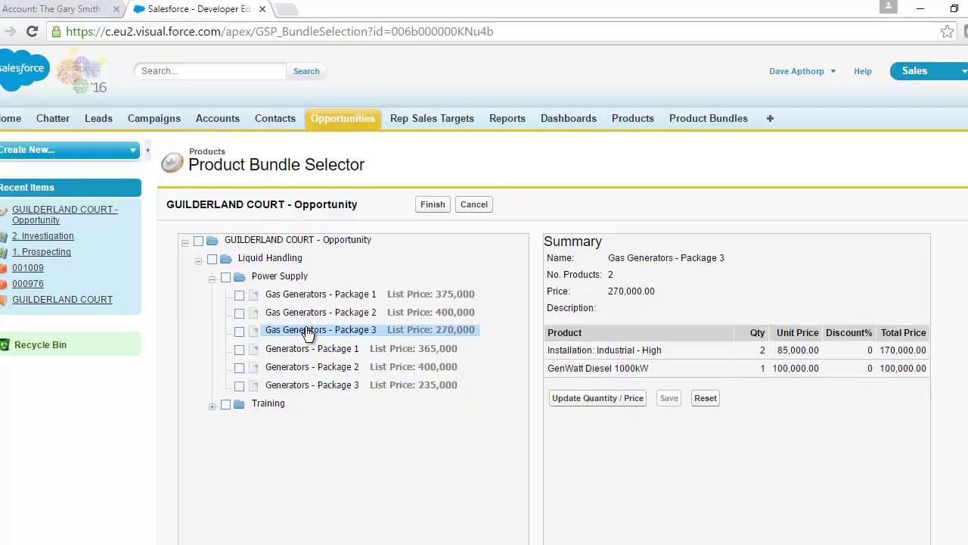
# Step: Select the Gas Generators - Package 1 bundle and change its Health & Safety Advanced quantity to 3
pyautogui.click(239, 294)
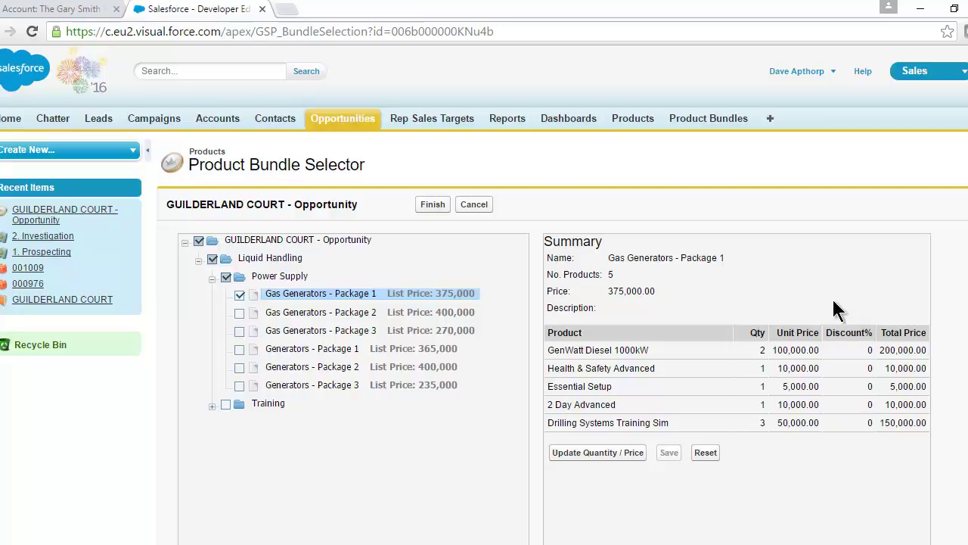
pyautogui.click(605, 453)
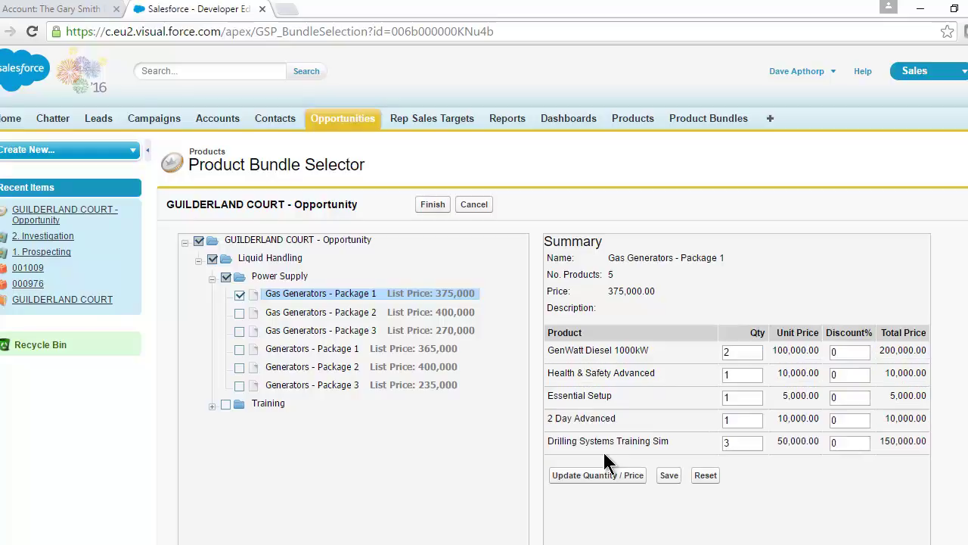
pyautogui.click(743, 374)
pyautogui.press('BackSpace')
pyautogui.write('3')
# Step: Give GenWatt Diesel 1000kW a 20% discount, save the bundle changes and finish adding the bundle to the opportunity
pyautogui.click(840, 349)
pyautogui.press('BackSpace')
pyautogui.write('20')
pyautogui.click(871, 278)
pyautogui.click(670, 476)
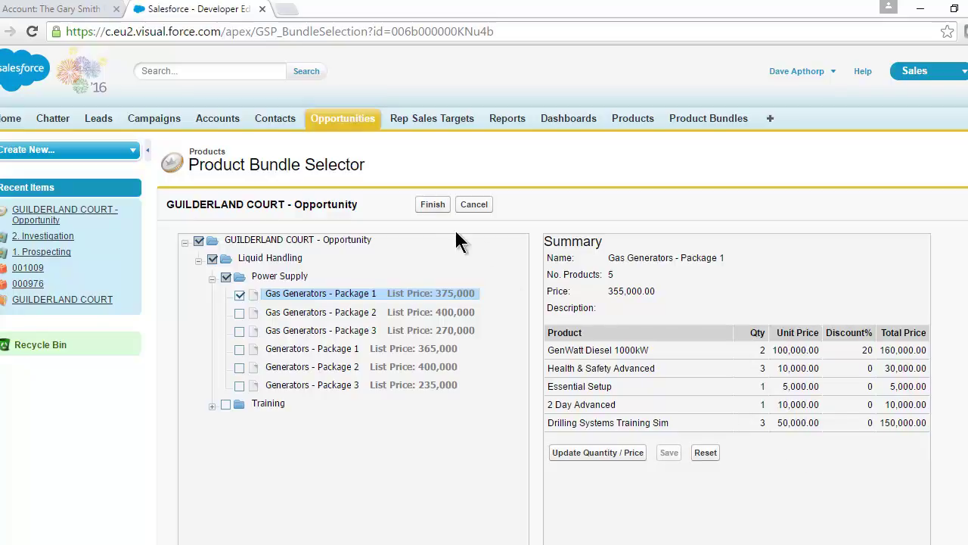
pyautogui.click(434, 206)
# Step: Open the product wizard from the opportunity's products and add GenWatt Diesel 1000kW from the Diesel generators
pyautogui.scroll(-7, 490, 353)
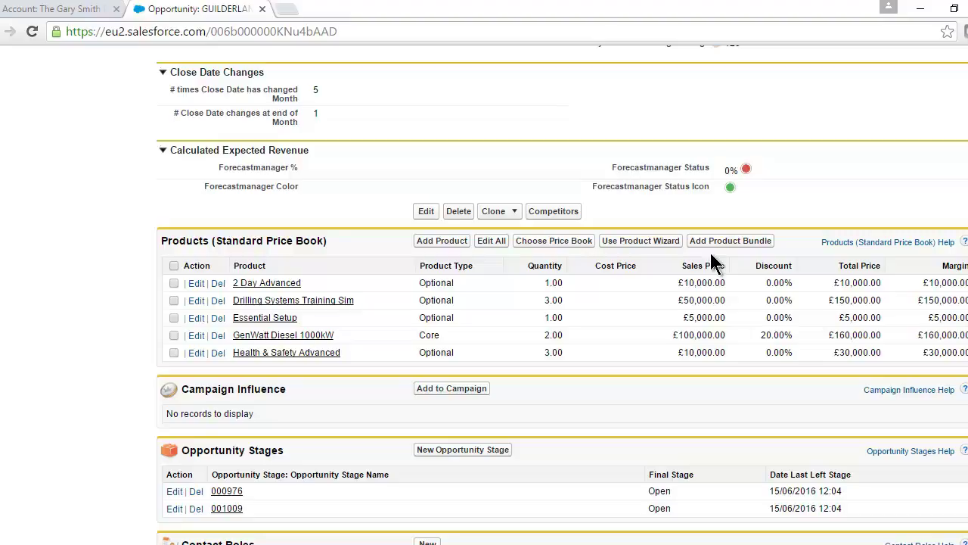
pyautogui.click(646, 242)
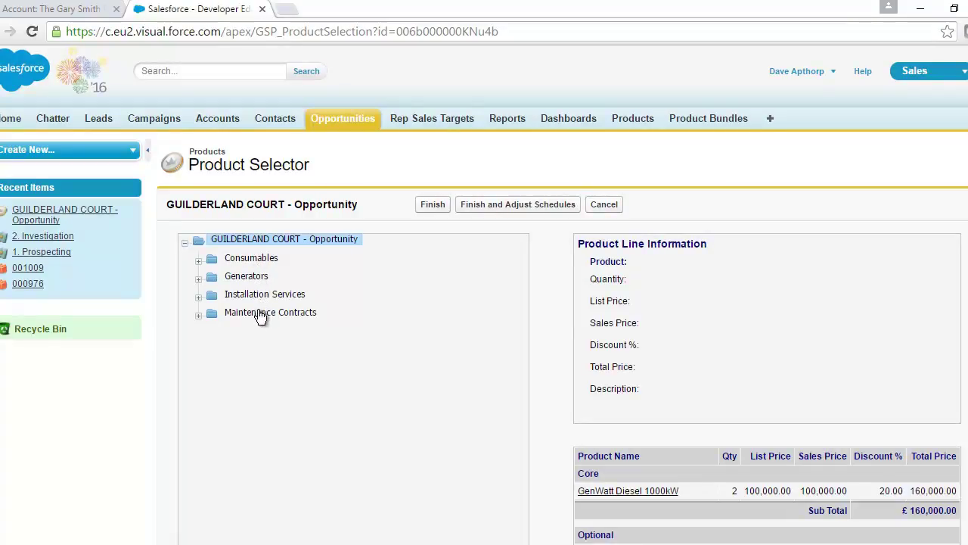
pyautogui.click(198, 277)
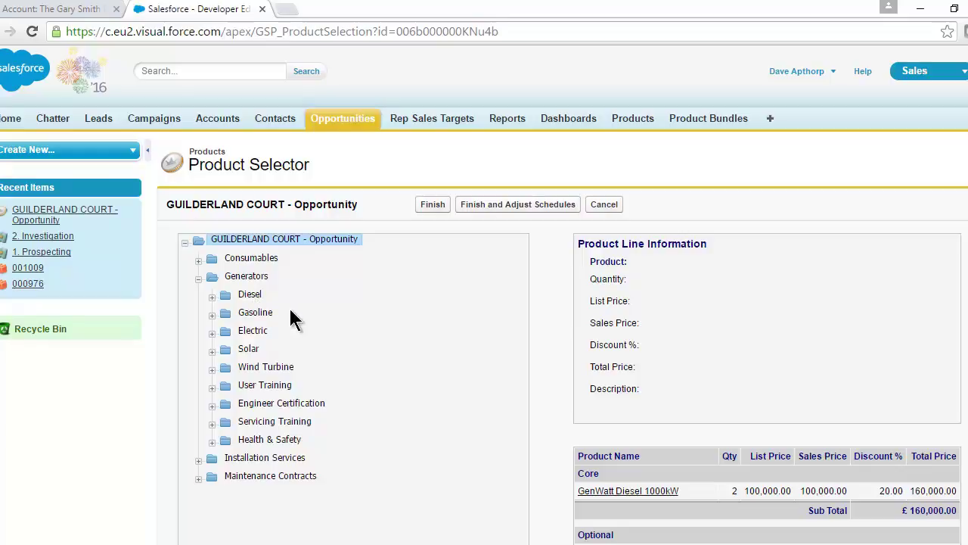
pyautogui.scroll(-2, 355, 295)
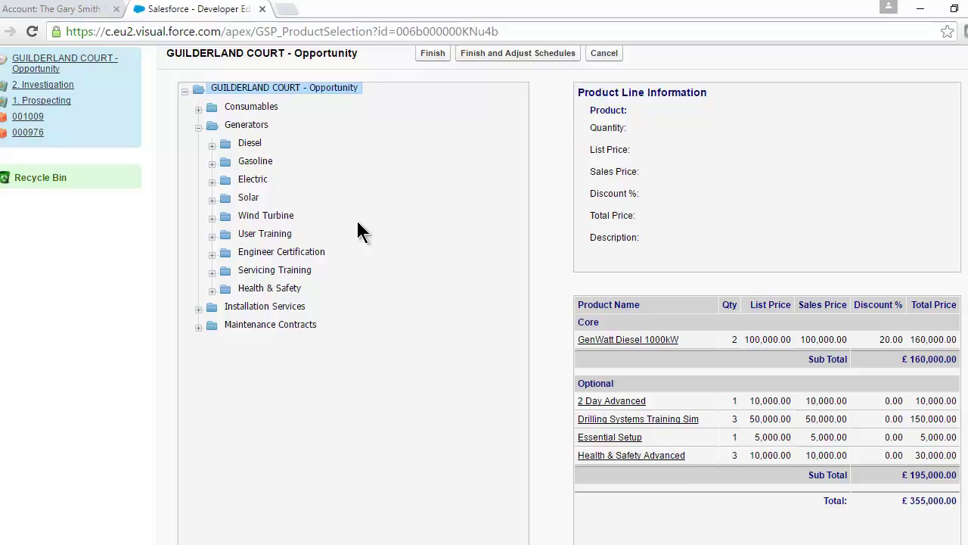
pyautogui.click(213, 147)
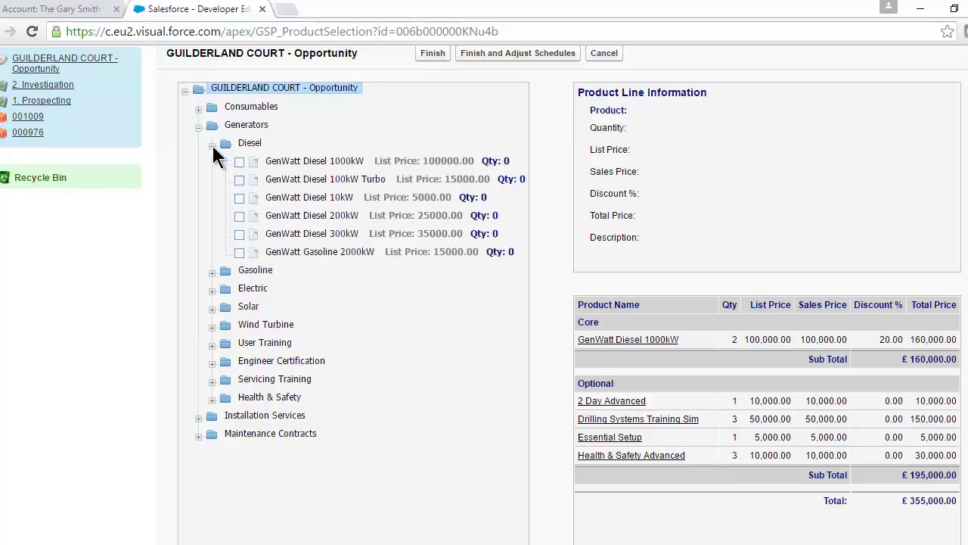
pyautogui.click(239, 162)
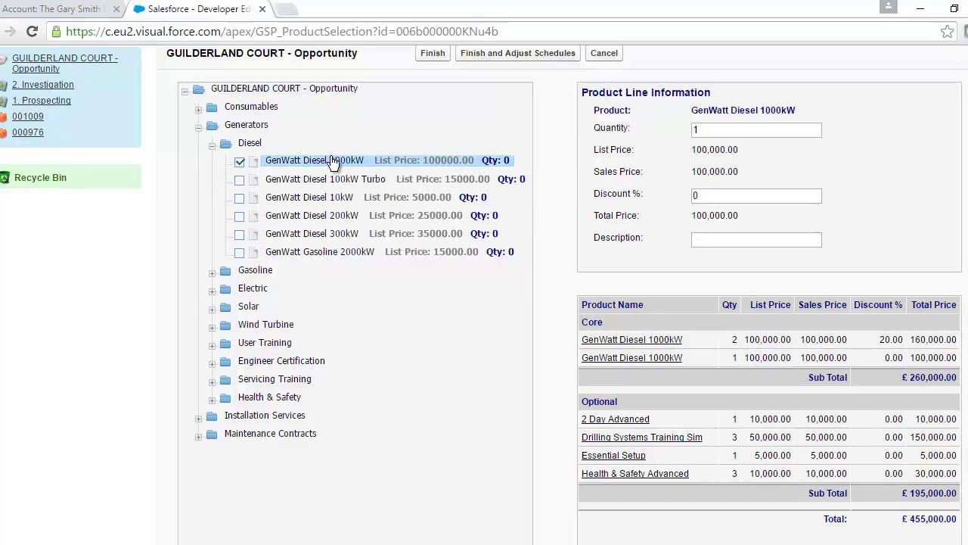
# Step: Set the newly added GenWatt Diesel 1000kW line to quantity 2 with a 20% discount
pyautogui.doubleClick(718, 130)
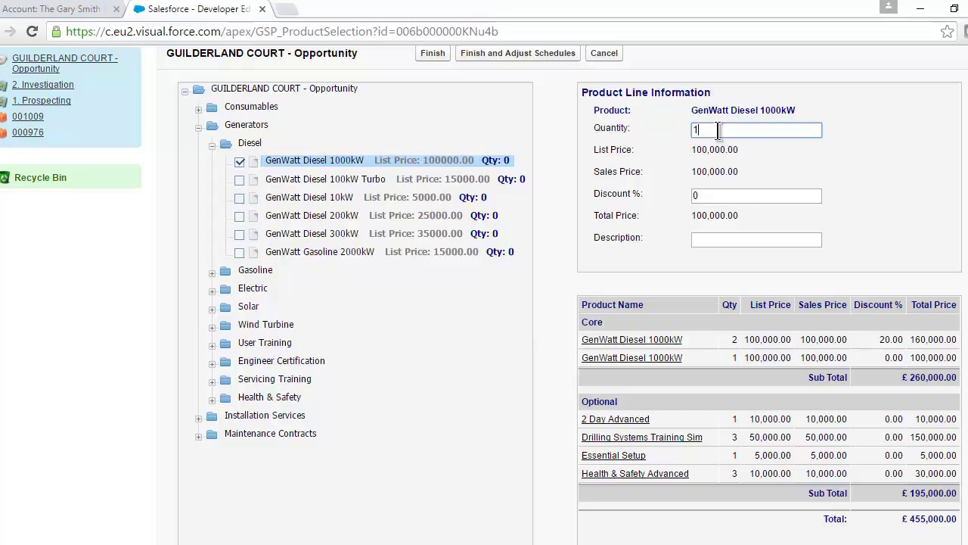
pyautogui.write('2')
pyautogui.click(905, 174)
pyautogui.click(738, 198)
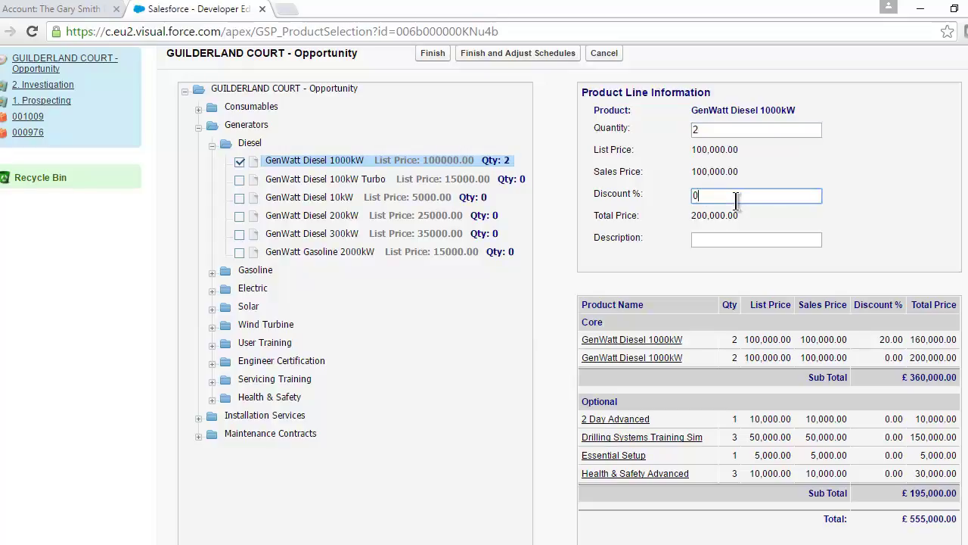
pyautogui.press('BackSpace')
pyautogui.write('20')
pyautogui.click(889, 212)
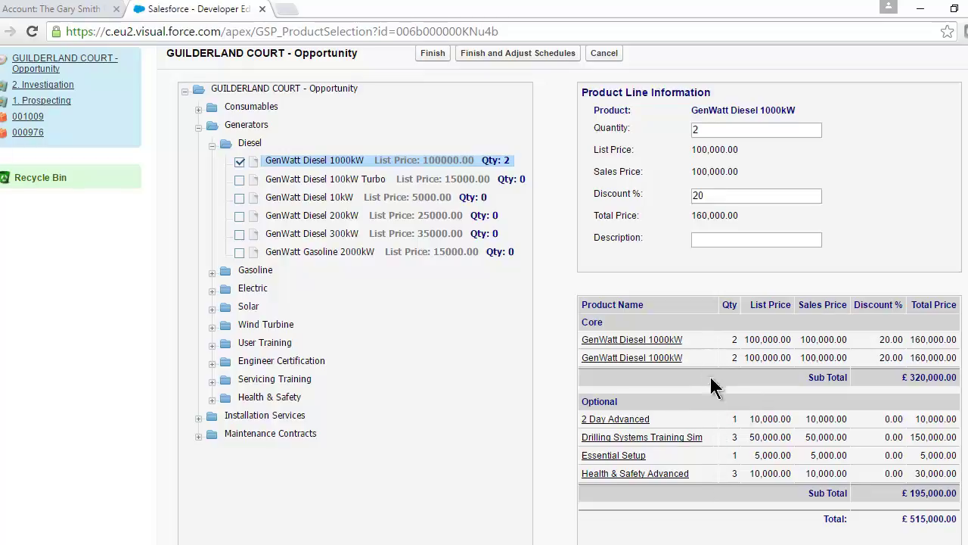
# Step: Add Advanced Plus Setup from the Setup group of Installation Services
pyautogui.click(198, 417)
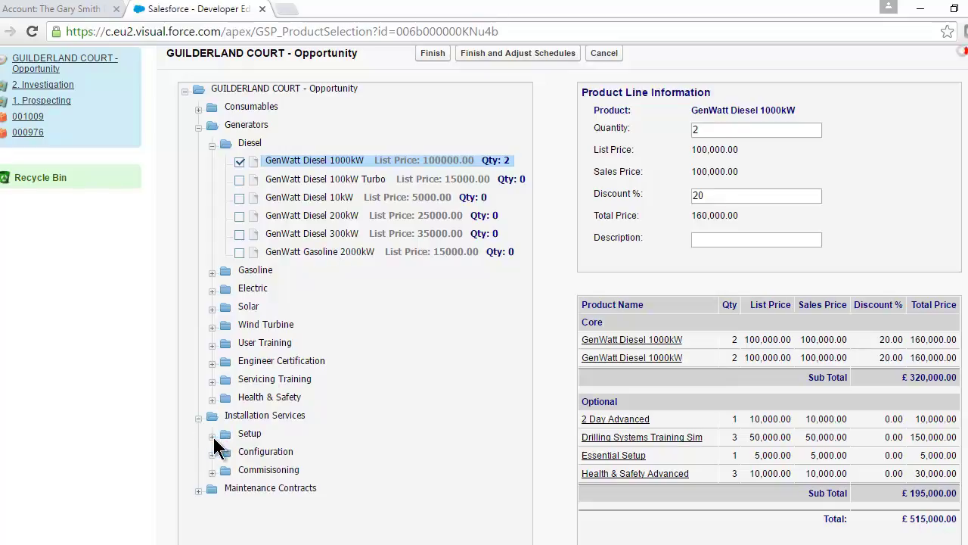
pyautogui.click(212, 437)
pyautogui.click(239, 454)
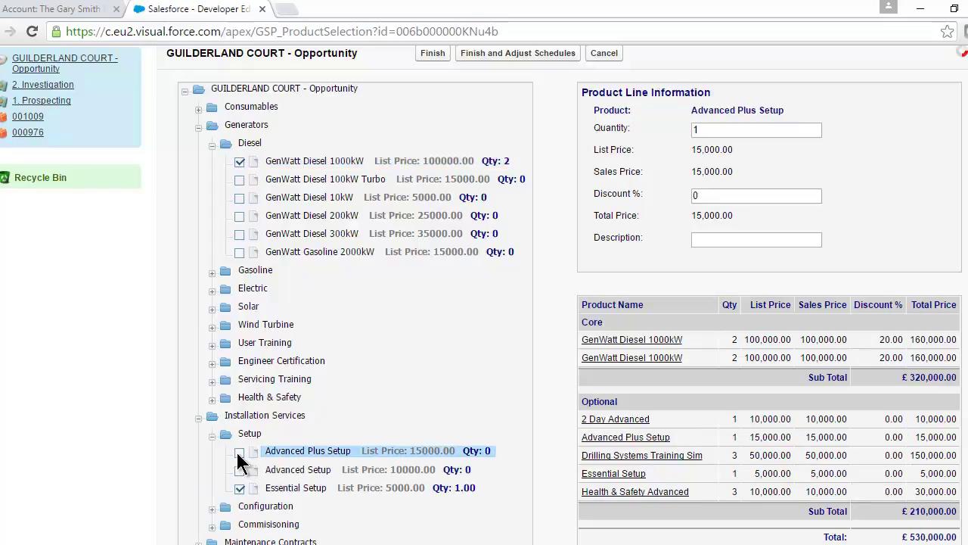
pyautogui.click(239, 454)
pyautogui.click(239, 452)
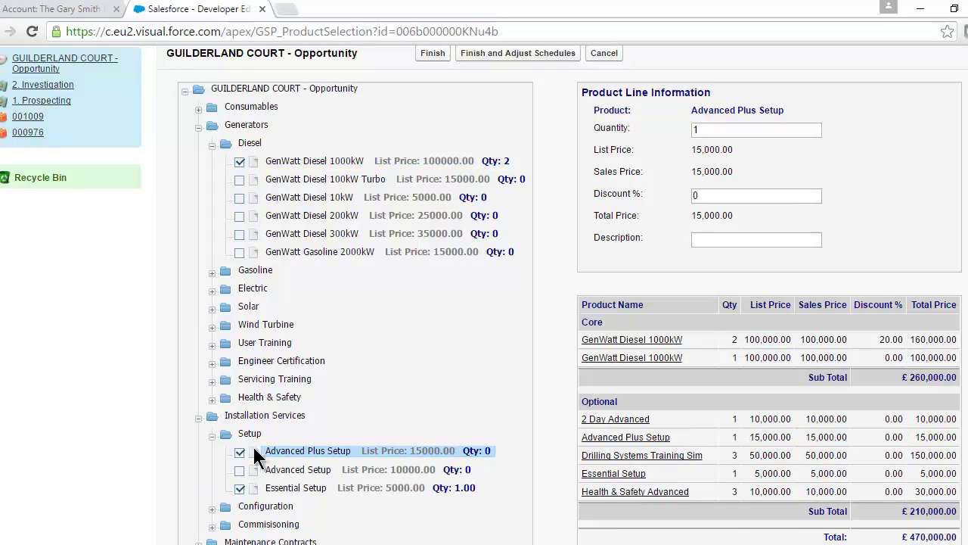
# Step: Set the Advanced Plus Setup quantity to 2
pyautogui.doubleClick(721, 134)
pyautogui.press('BackSpace')
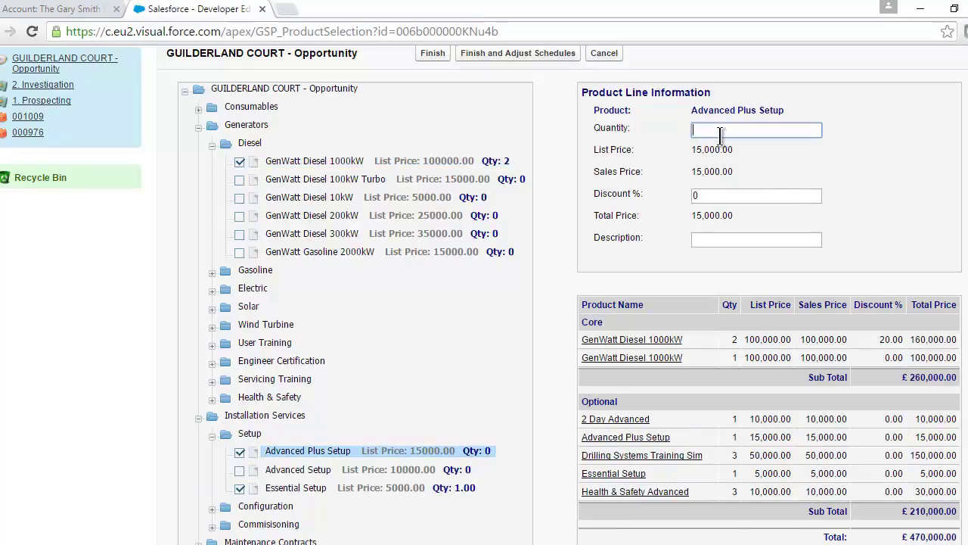
pyautogui.write('2')
pyautogui.click(935, 177)
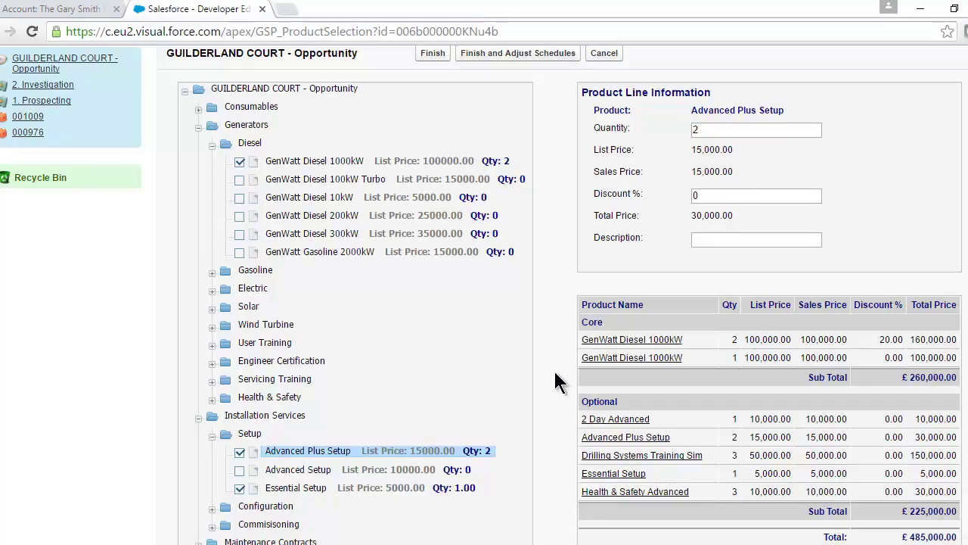
# Step: Finish the product selection to save the chosen products and return to the opportunity's details
pyautogui.scroll(-1, 556, 382)
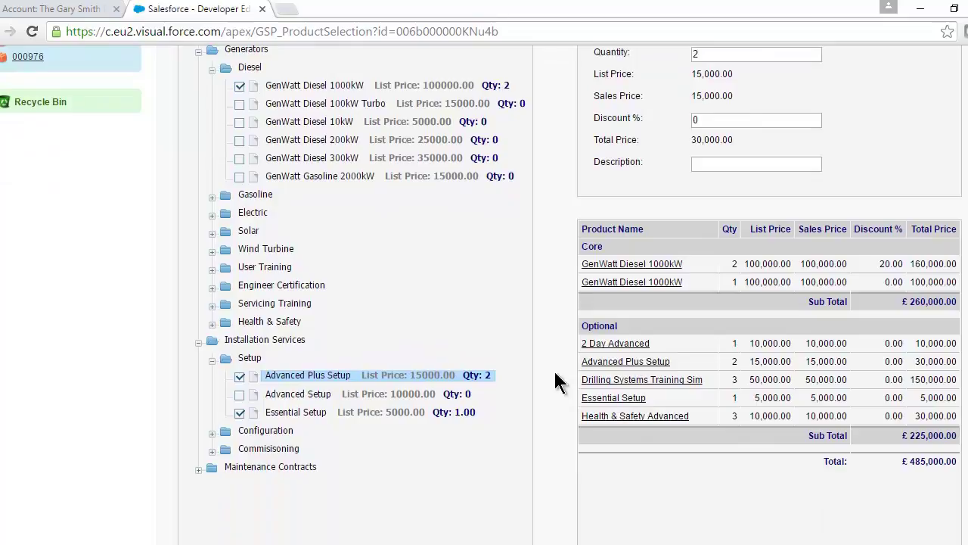
pyautogui.scroll(1, 555, 372)
pyautogui.scroll(1, 537, 325)
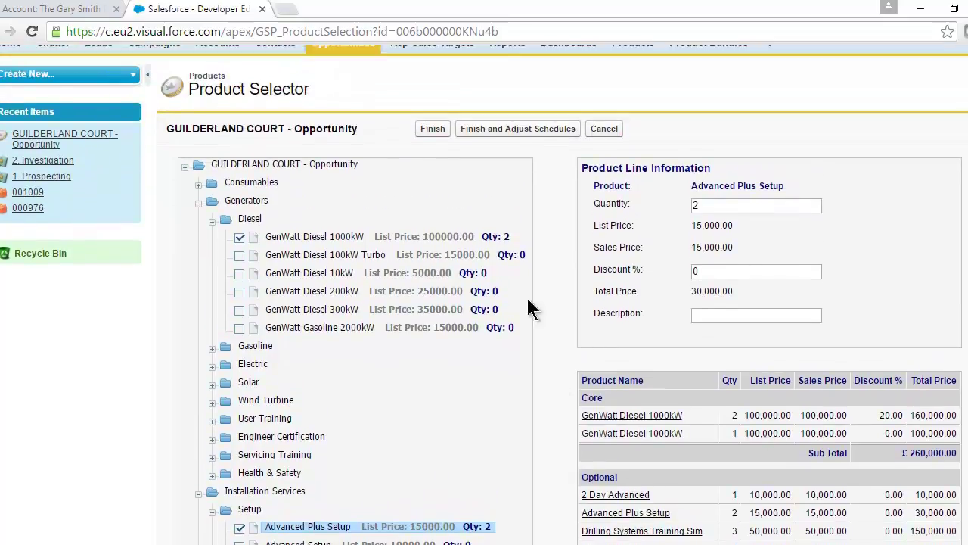
pyautogui.click(440, 133)
pyautogui.scroll(-8, 278, 312)
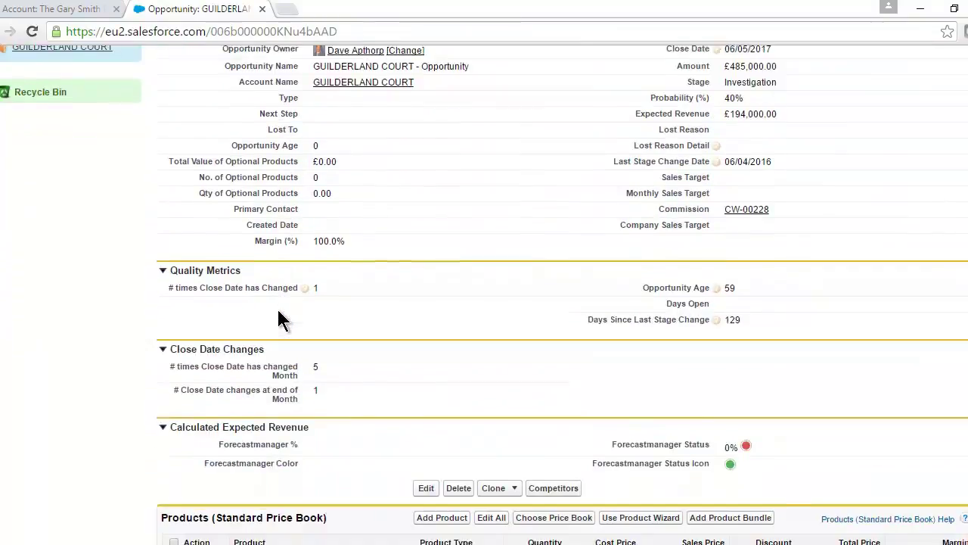